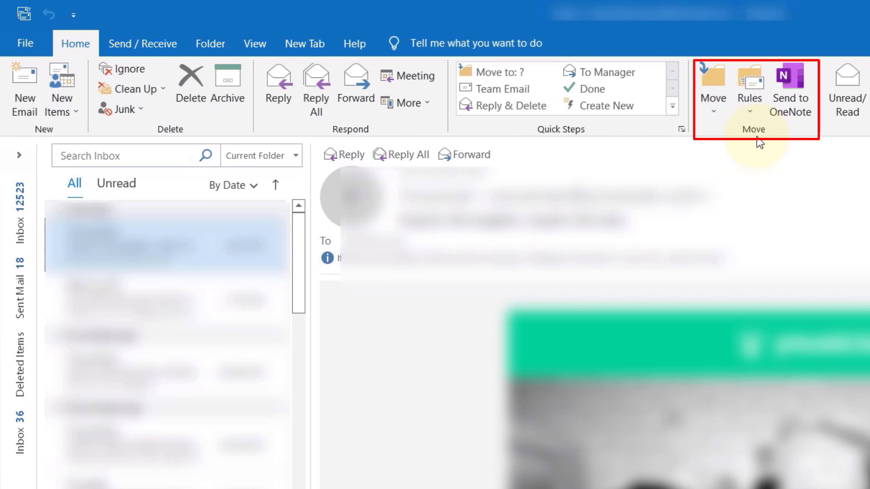
- Reach the Rules and Alerts manager from the Home ribbon's Rules menu
{"action": "left_click", "coordinate": [750, 105]}
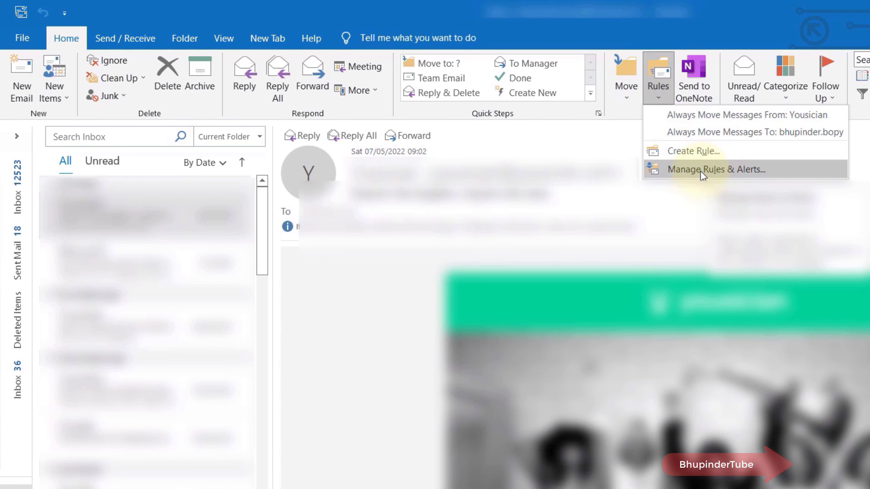
{"action": "left_click", "coordinate": [703, 174]}
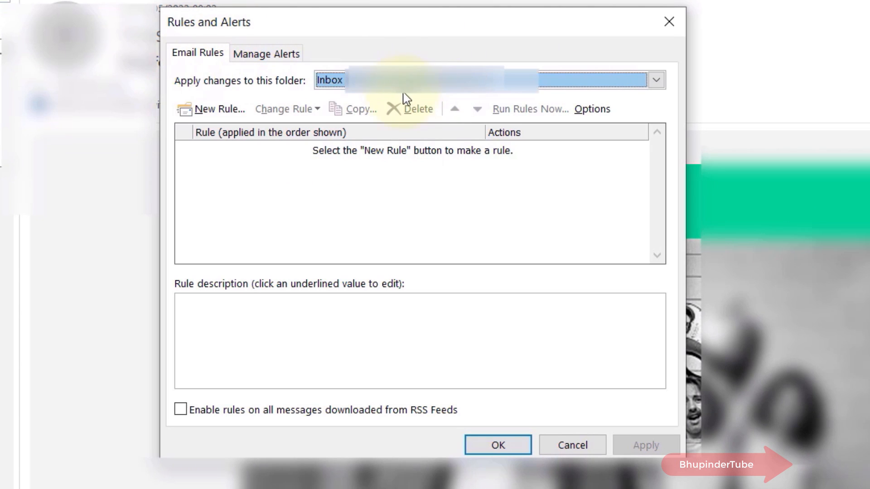
{"action": "left_click", "coordinate": [637, 80]}
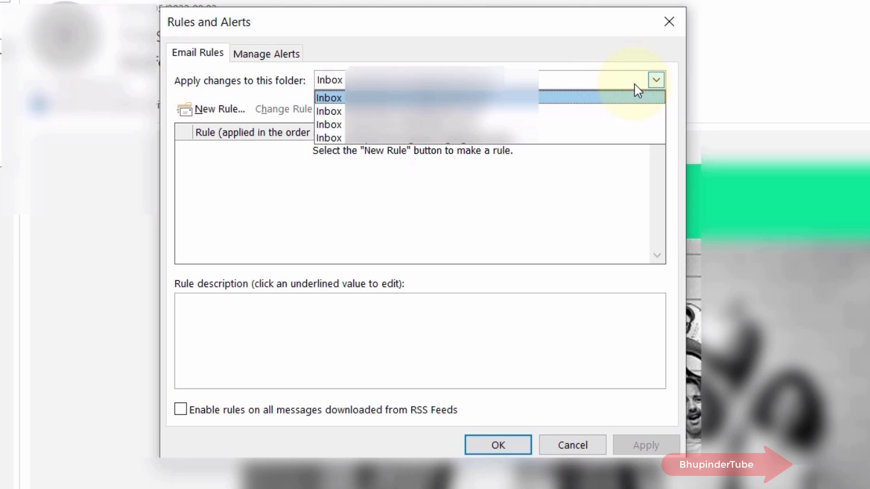
{"action": "left_click", "coordinate": [637, 98]}
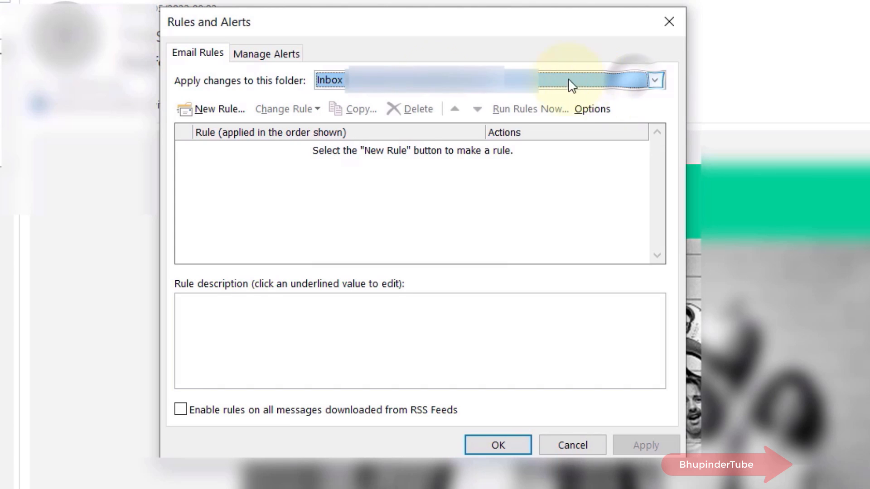
- Begin a blank rule applied to received messages and continue to the conditions step
{"action": "left_click", "coordinate": [220, 109]}
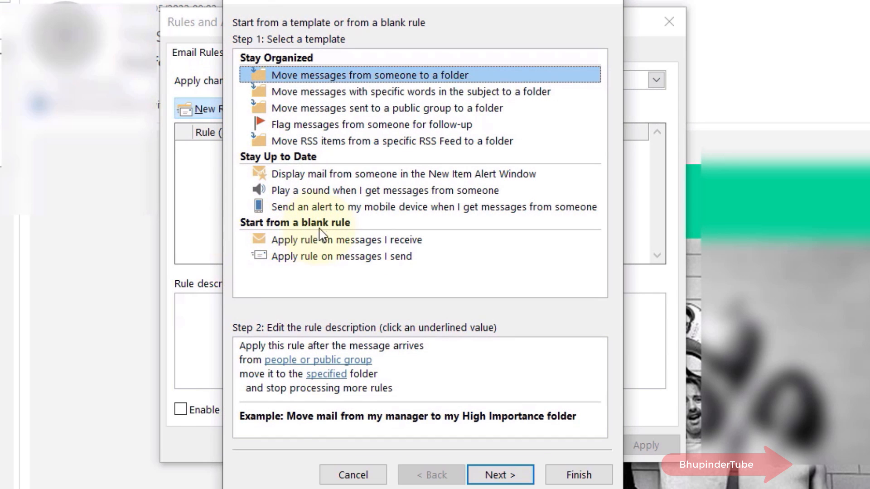
{"action": "left_click", "coordinate": [294, 241]}
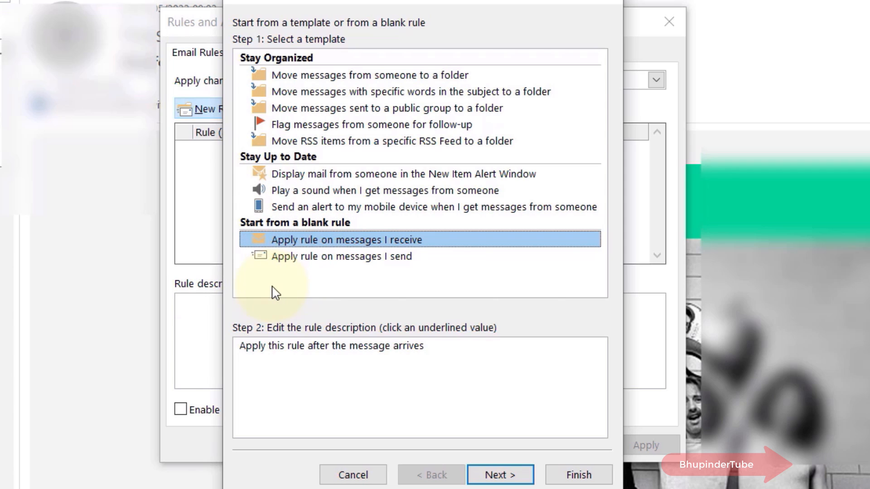
{"action": "left_click", "coordinate": [493, 478]}
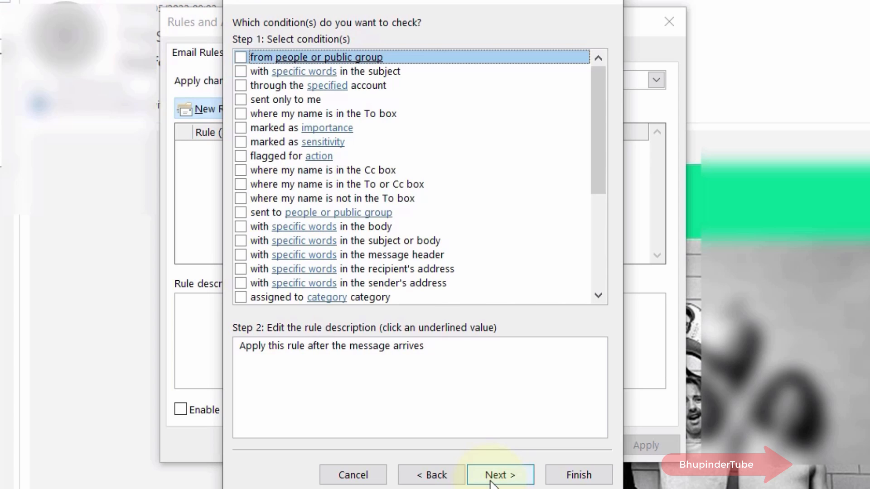
- Leave all conditions unticked and confirm the rule covers every received message
{"action": "left_click", "coordinate": [493, 475]}
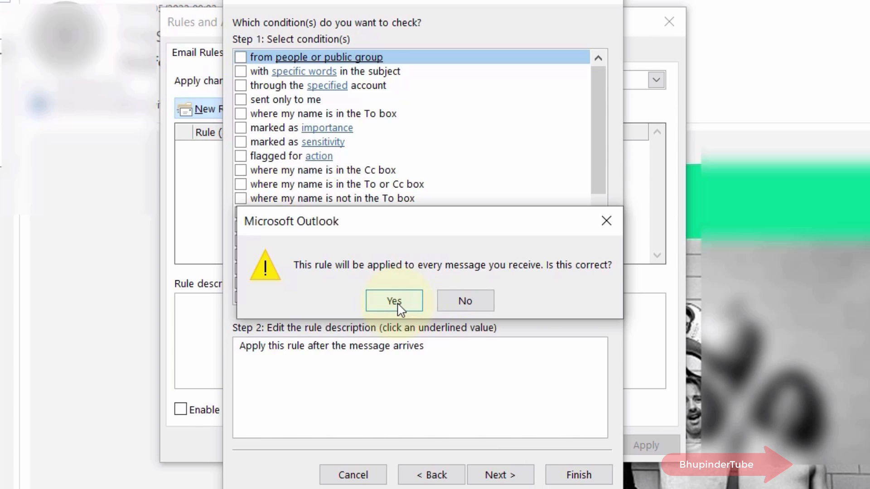
{"action": "left_click", "coordinate": [394, 301]}
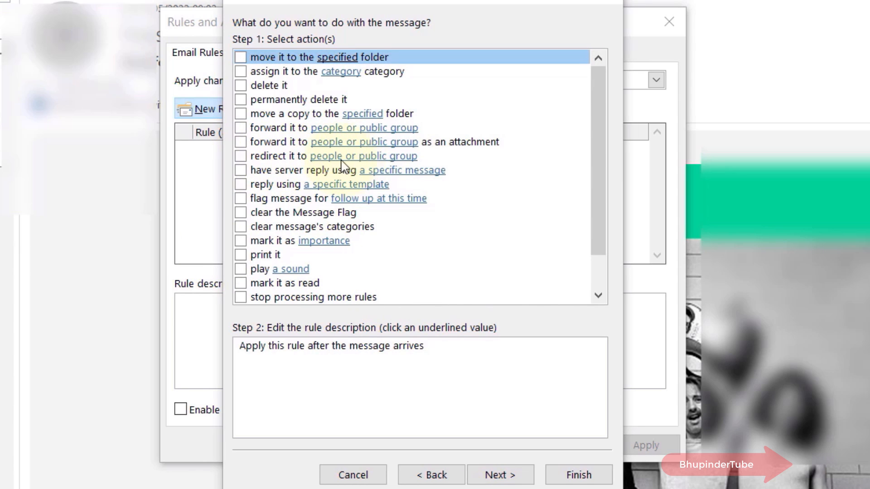
- Tick 'redirect it to people or public group' and 'stop processing more rules', then start choosing recipients
{"action": "left_click", "coordinate": [240, 157]}
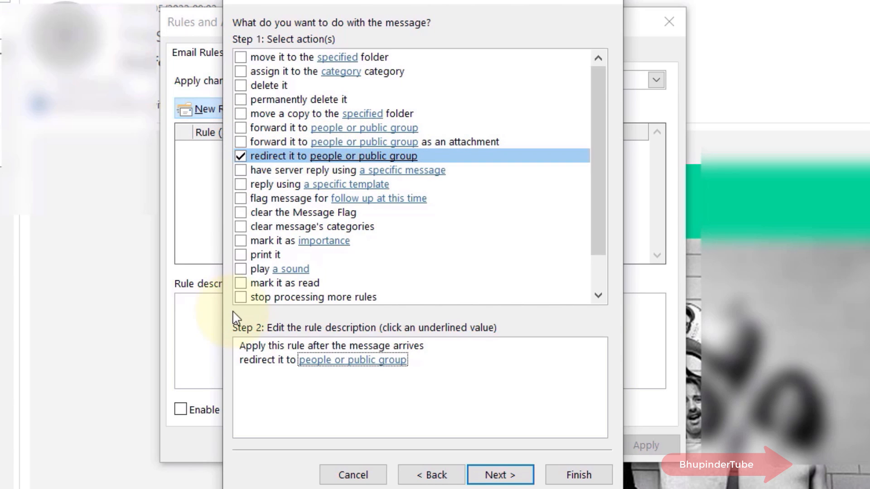
{"action": "left_click", "coordinate": [240, 297]}
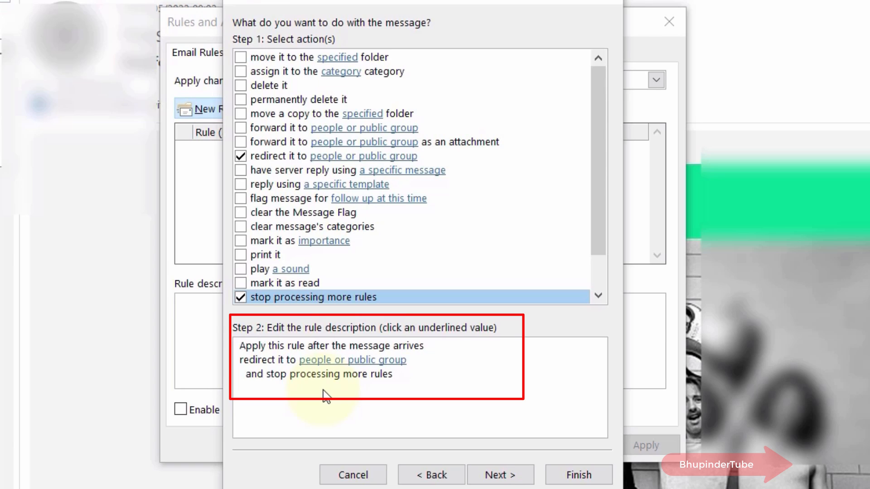
{"action": "left_click", "coordinate": [372, 360]}
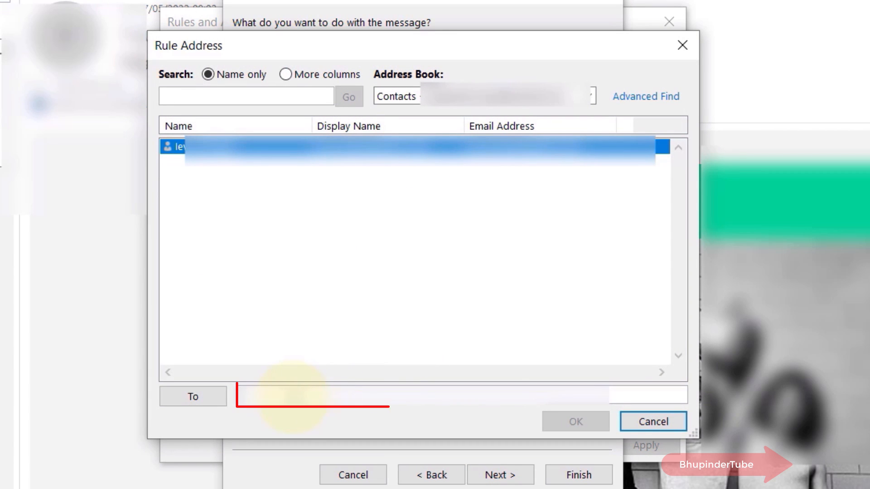
- Enter the redirect recipient's address in the To box and confirm it
{"action": "left_click", "coordinate": [293, 397]}
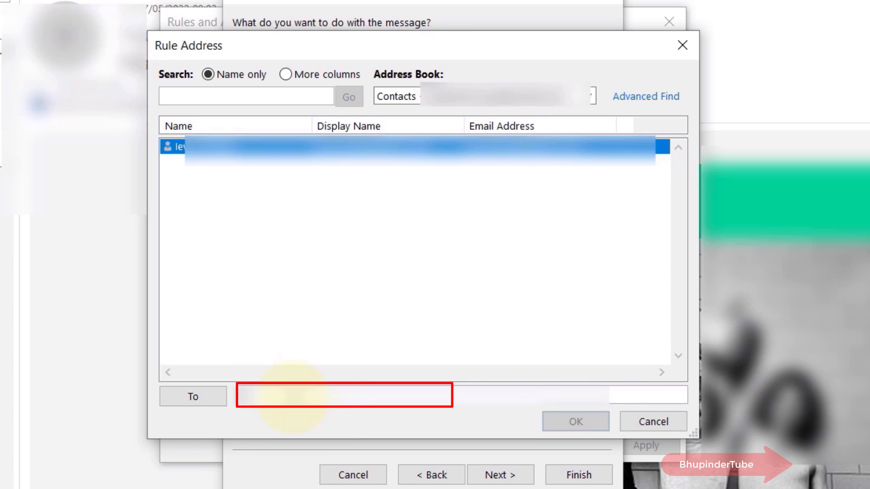
{"action": "type", "text": "lev..."}
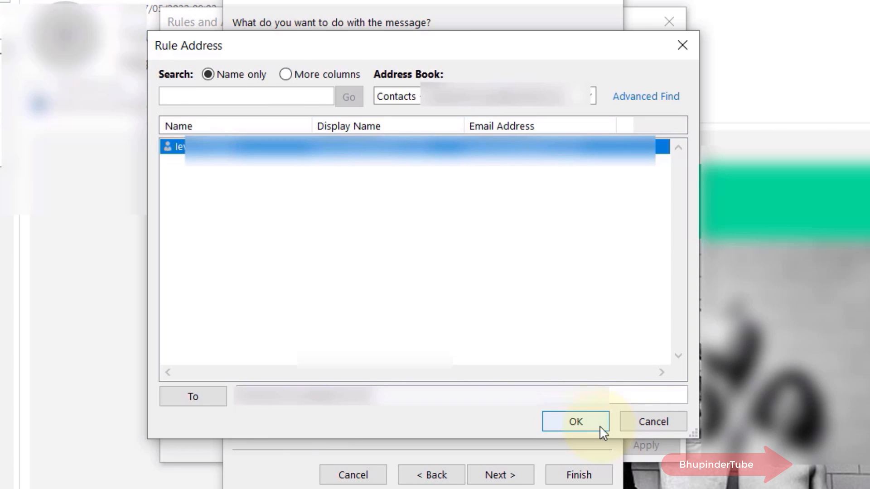
{"action": "left_click", "coordinate": [576, 421]}
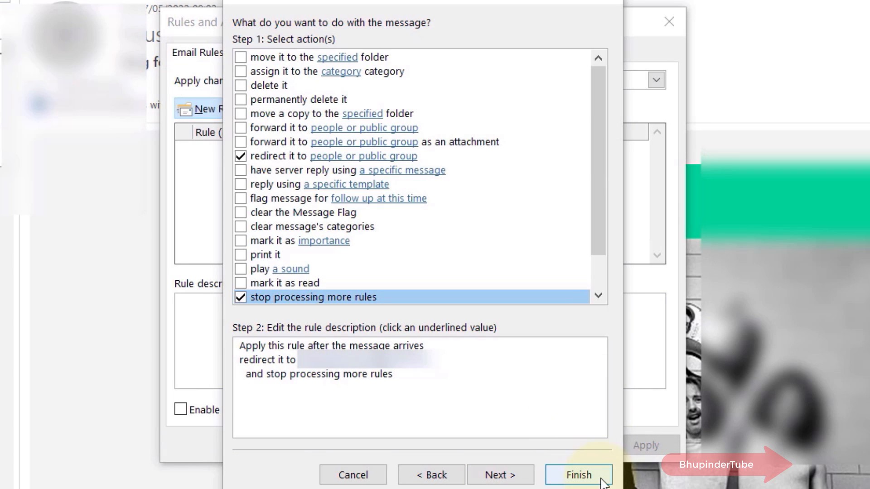
- Finish the rule, apply it, and close Rules and Alerts with it enabled
{"action": "left_click", "coordinate": [580, 475]}
{"action": "left_click", "coordinate": [645, 445]}
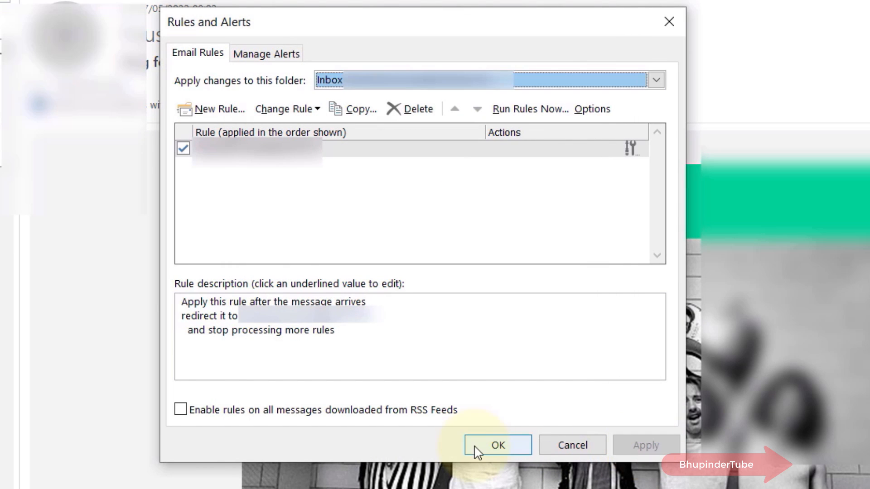
{"action": "left_click", "coordinate": [498, 446]}
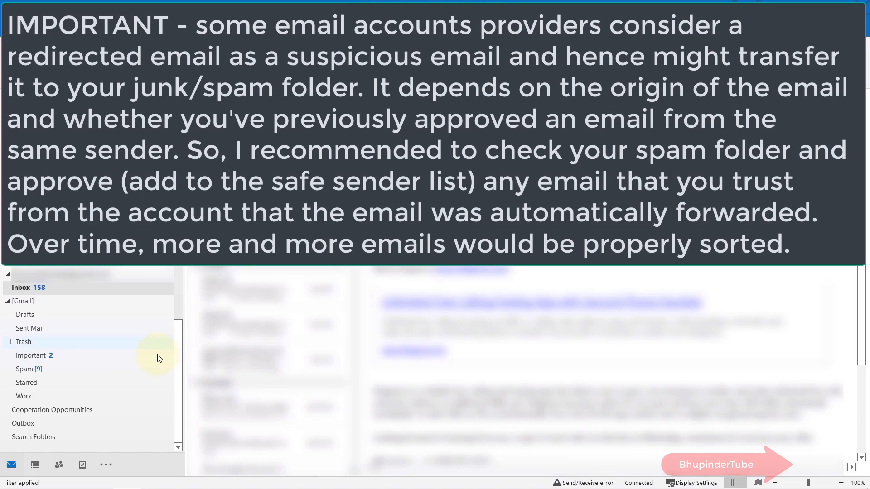
- View the receiving account's Spam folder to look for redirected mail
{"action": "left_click", "coordinate": [41, 370]}
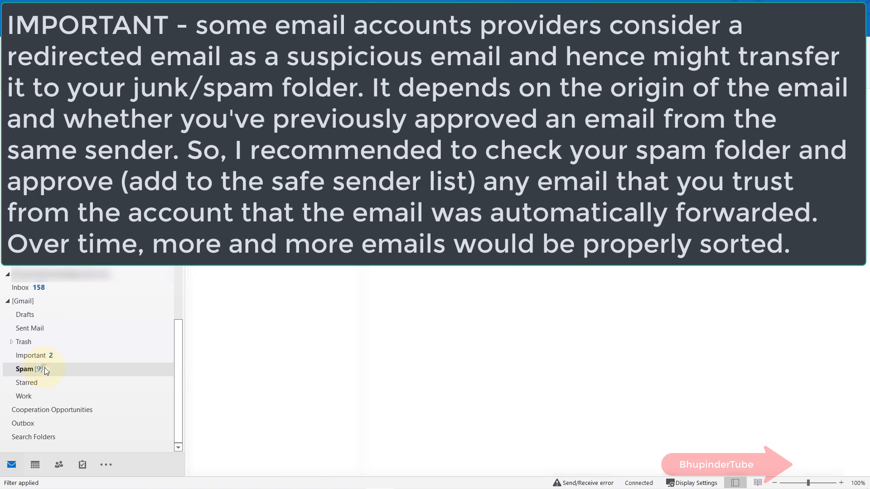